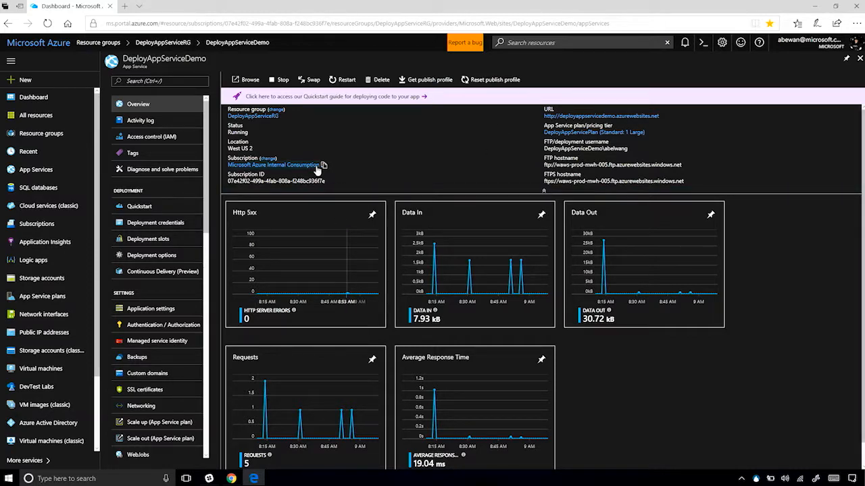
View the DeployAppServiceDemo app's live site and return to its overview in the Azure portal.
{"action": "left_click", "coordinate": [247, 79]}
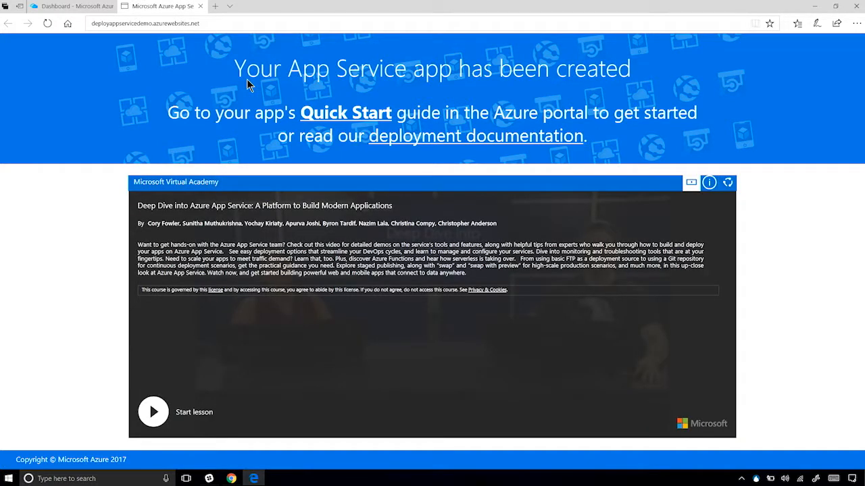
{"action": "left_click", "coordinate": [54, 6]}
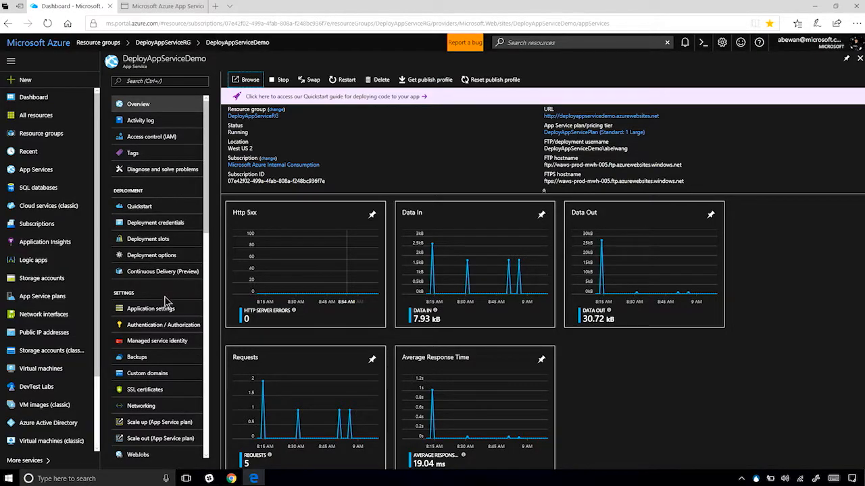
Start configuring continuous delivery for DeployAppServiceDemo with Visual Studio Team Service as the code repository.
{"action": "left_click", "coordinate": [150, 277]}
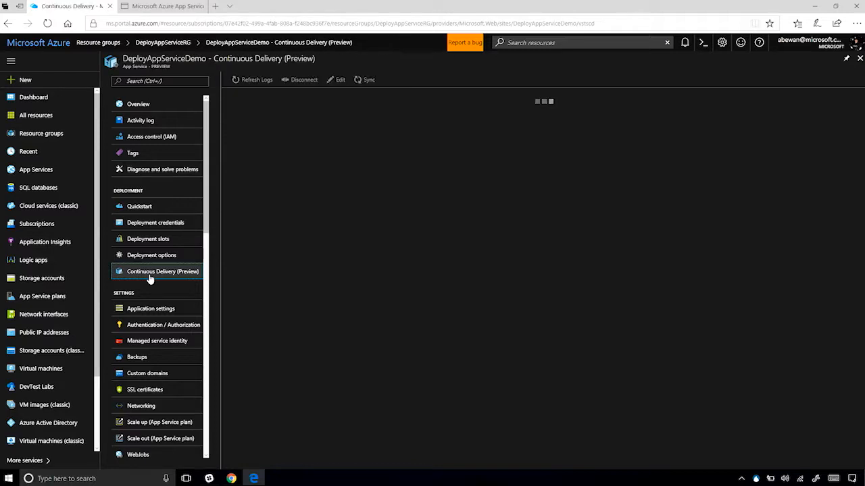
{"action": "left_click", "coordinate": [258, 313]}
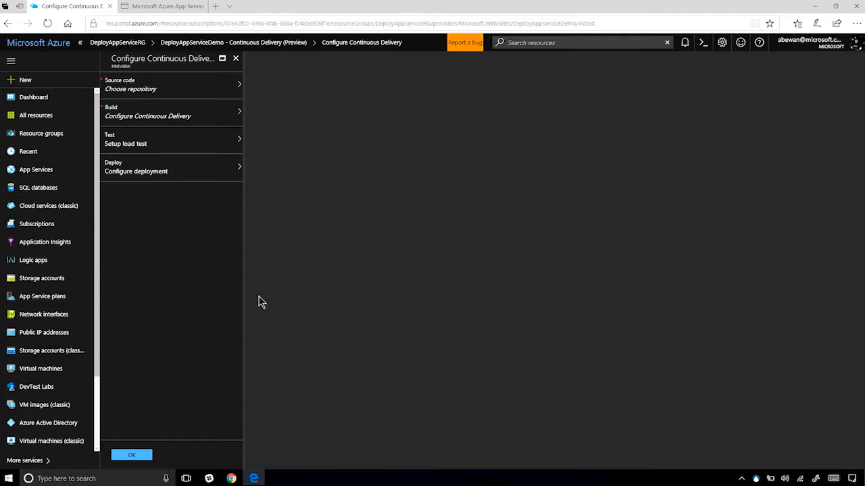
{"action": "left_click", "coordinate": [161, 95]}
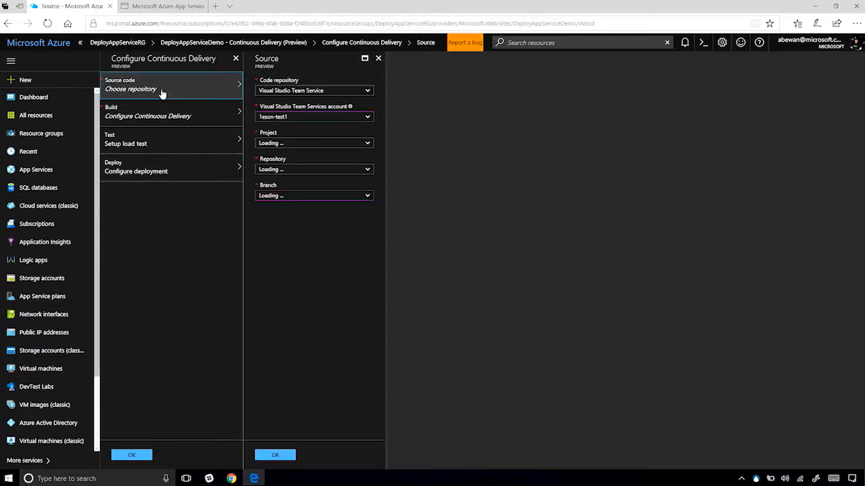
{"action": "left_click", "coordinate": [313, 93]}
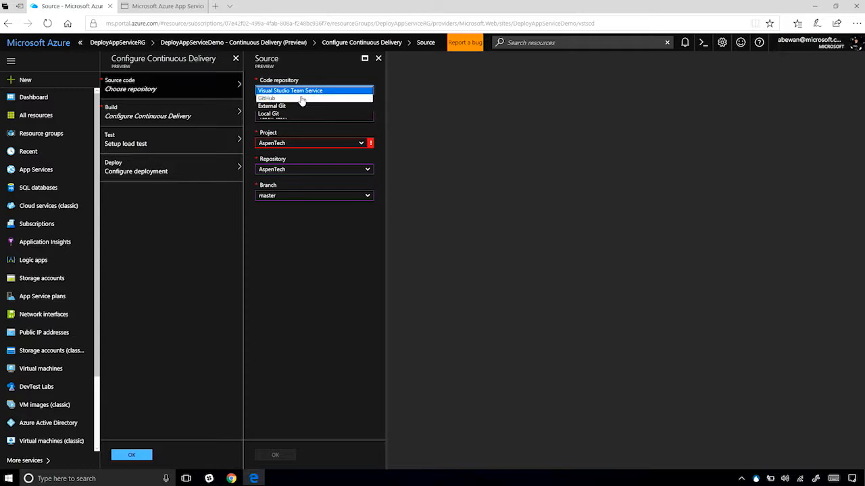
{"action": "left_click", "coordinate": [302, 91]}
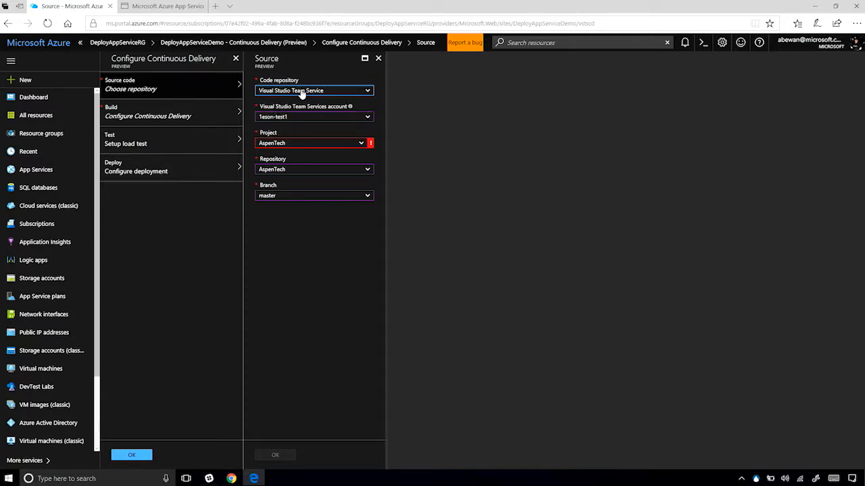
Set the source to the MSVSTSDemo-A account and the DemoNodeApp project, and confirm the source settings.
{"action": "left_click", "coordinate": [311, 119]}
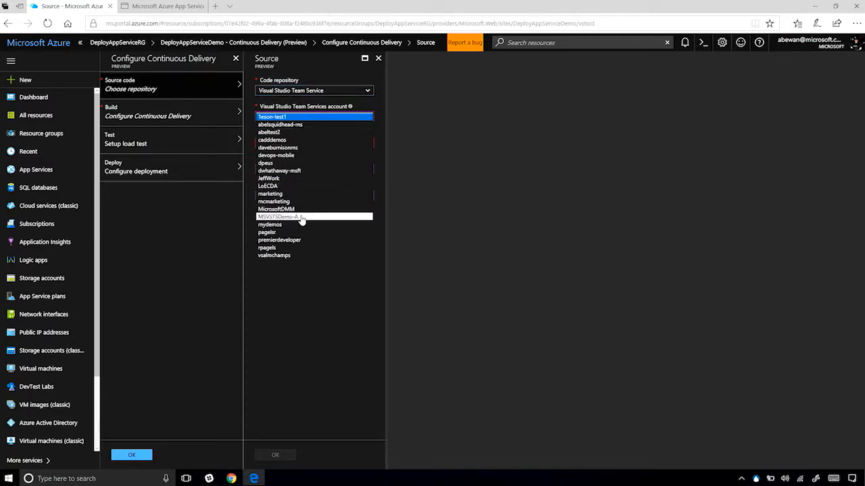
{"action": "left_click", "coordinate": [302, 217]}
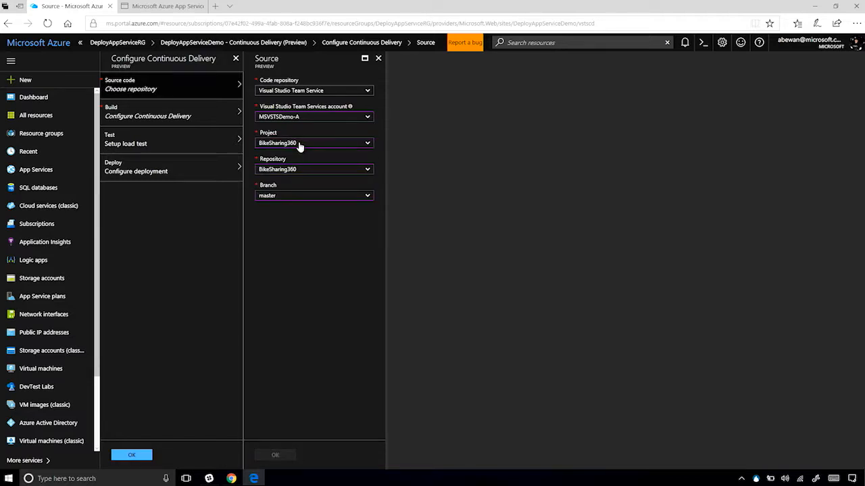
{"action": "left_click", "coordinate": [300, 145]}
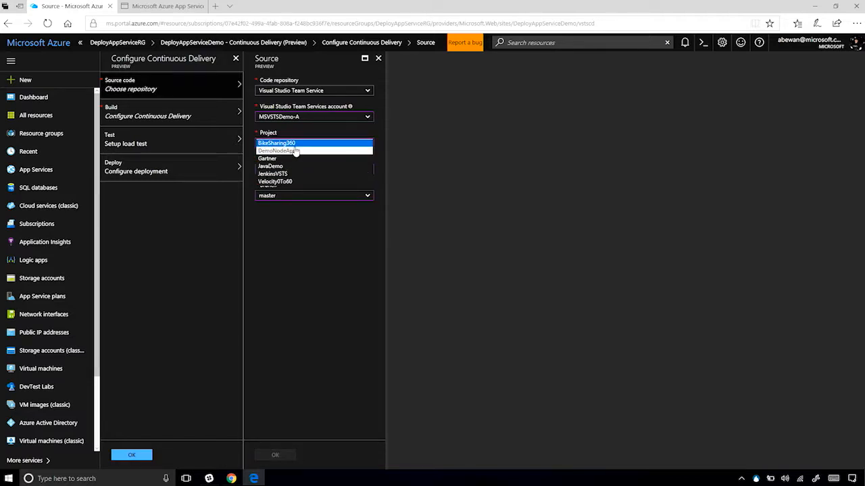
{"action": "left_click", "coordinate": [297, 151]}
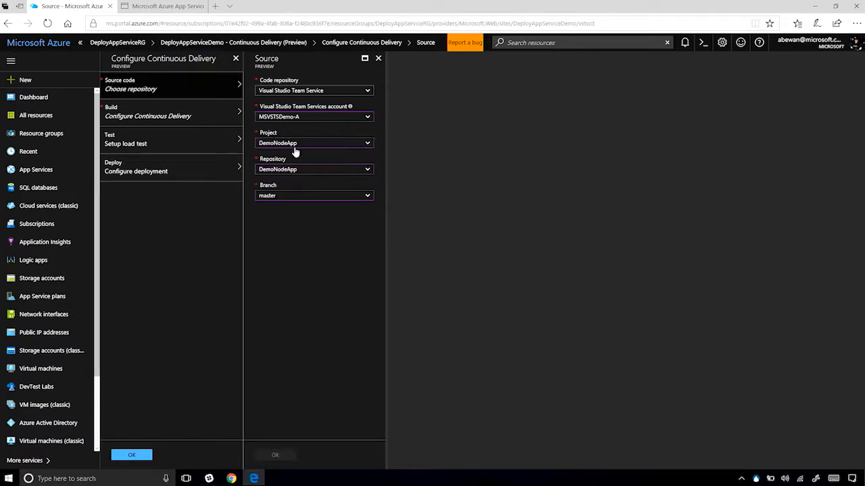
{"action": "left_click", "coordinate": [278, 457]}
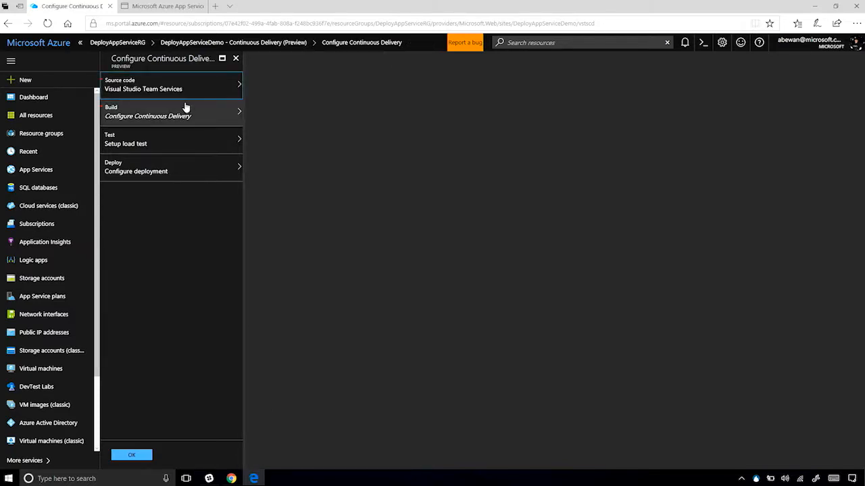
Configure the build with the Node.js web application framework and src as the working directory.
{"action": "left_click", "coordinate": [181, 125]}
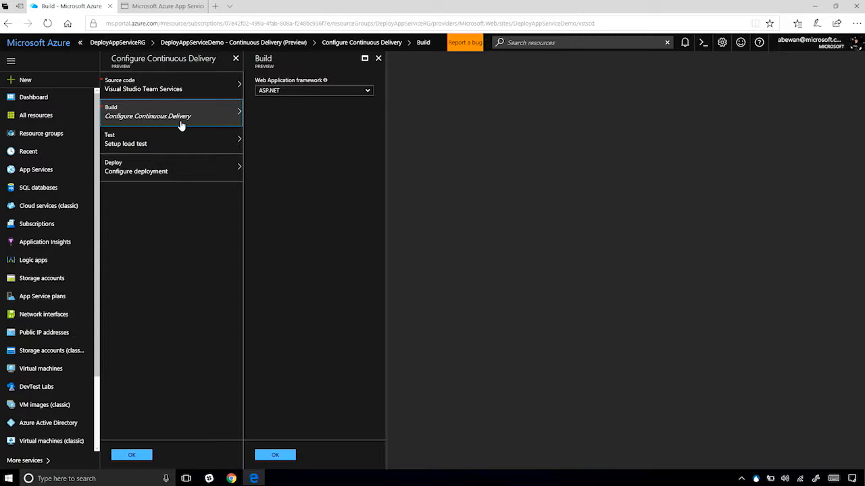
{"action": "left_click", "coordinate": [310, 91]}
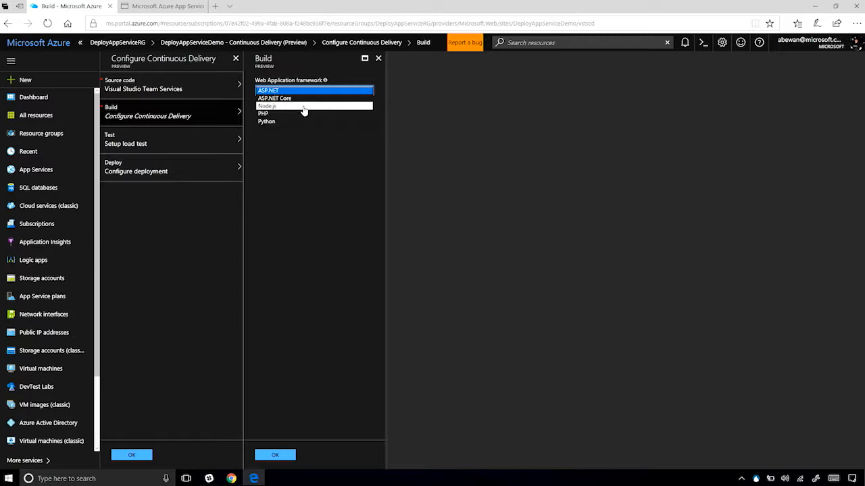
{"action": "left_click", "coordinate": [304, 106]}
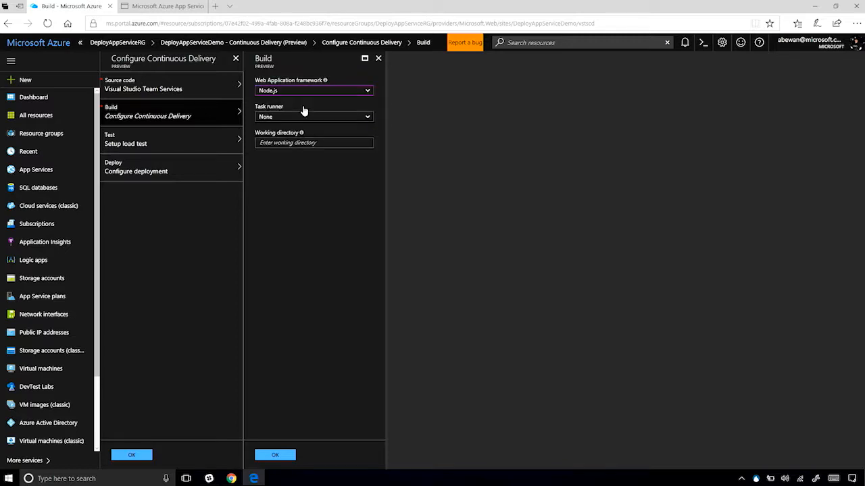
{"action": "left_click", "coordinate": [293, 143]}
{"action": "type", "text": "src"}
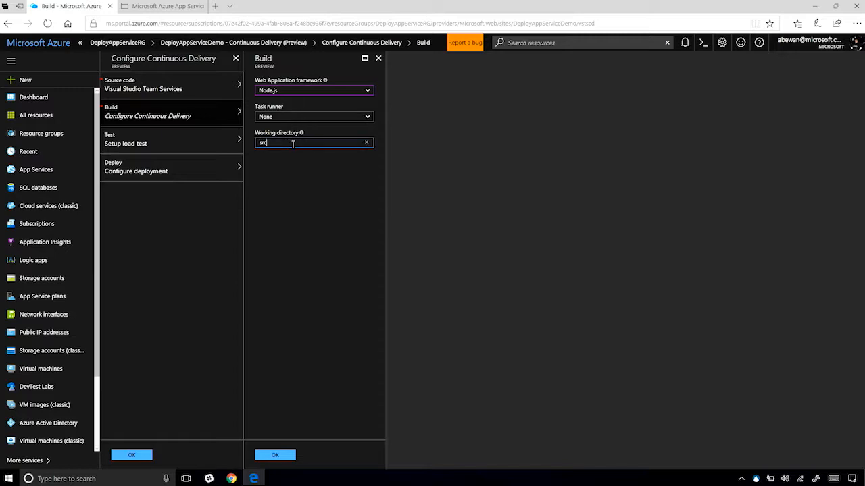
{"action": "left_click", "coordinate": [281, 457]}
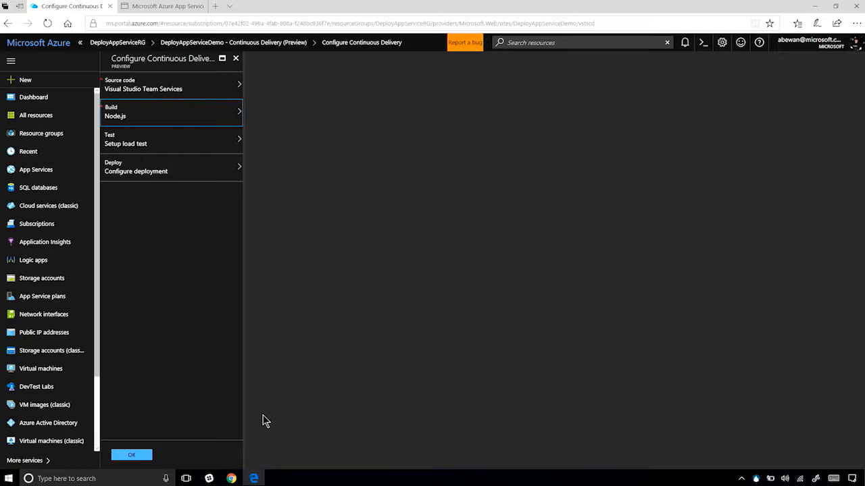
Review the load test and staging deployment options and submit the continuous delivery configuration.
{"action": "left_click", "coordinate": [148, 138]}
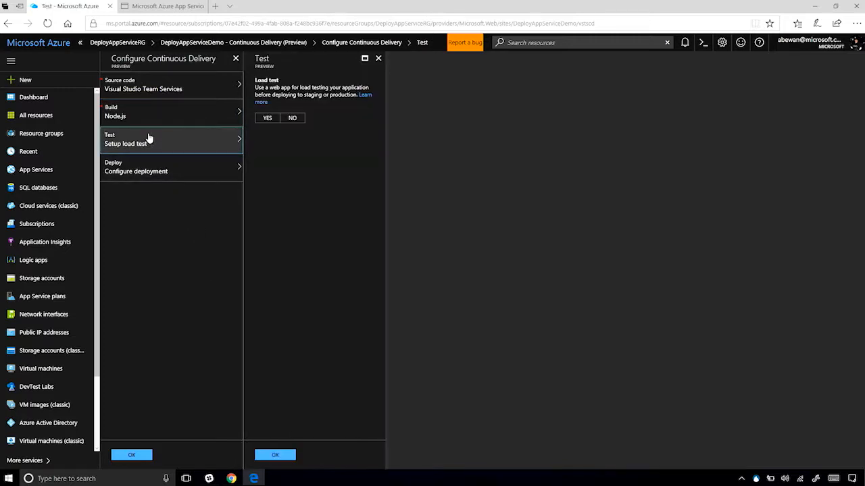
{"action": "left_click", "coordinate": [144, 172]}
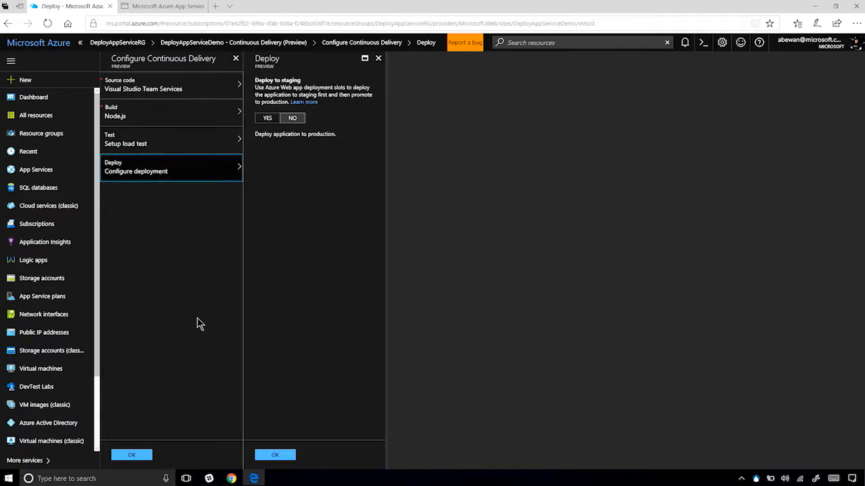
{"action": "left_click", "coordinate": [133, 456]}
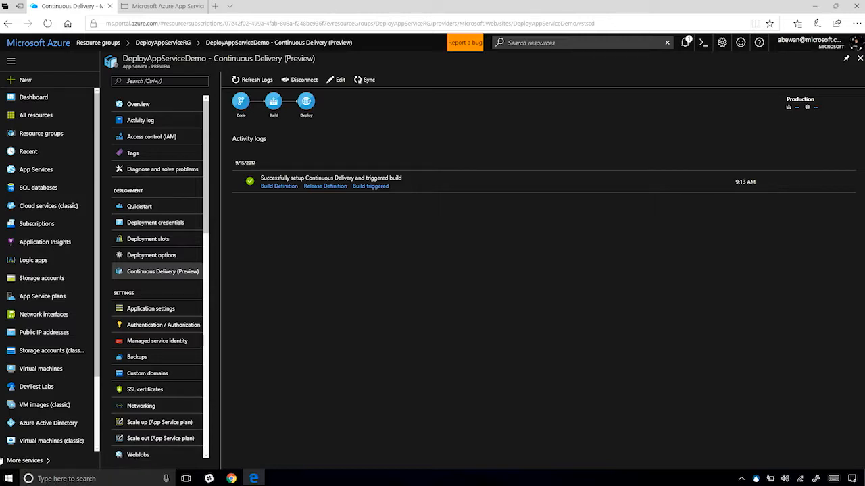
Open the generated build definition from the activity log and follow the console output of its queued build.
{"action": "left_click", "coordinate": [278, 186]}
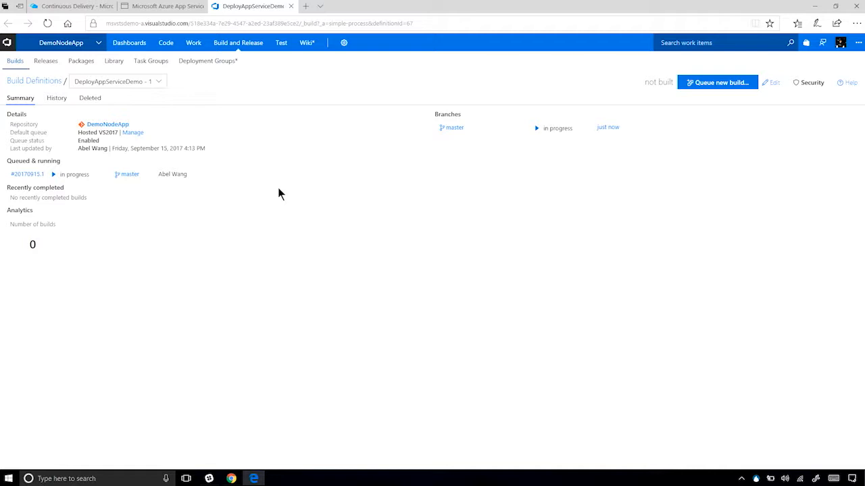
{"action": "left_click", "coordinate": [25, 175]}
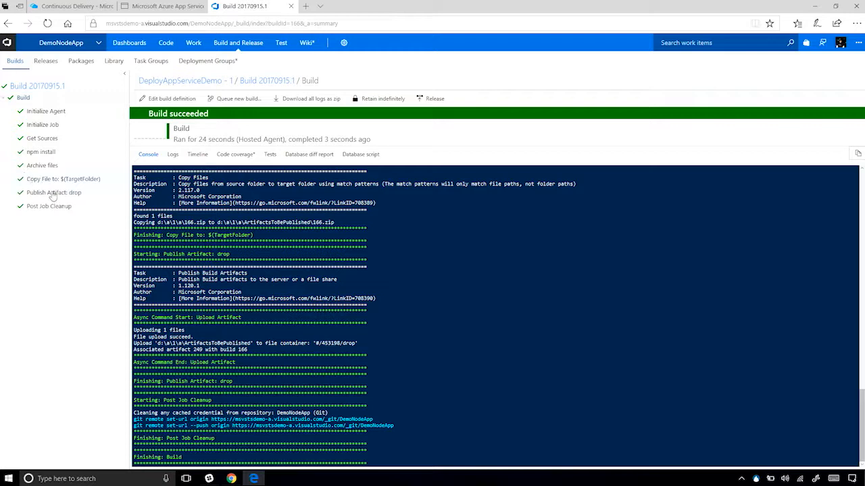
Inspect the build definition's tasks, browse the catalogue of tasks that can be added, and return to the build summary.
{"action": "left_click", "coordinate": [164, 100]}
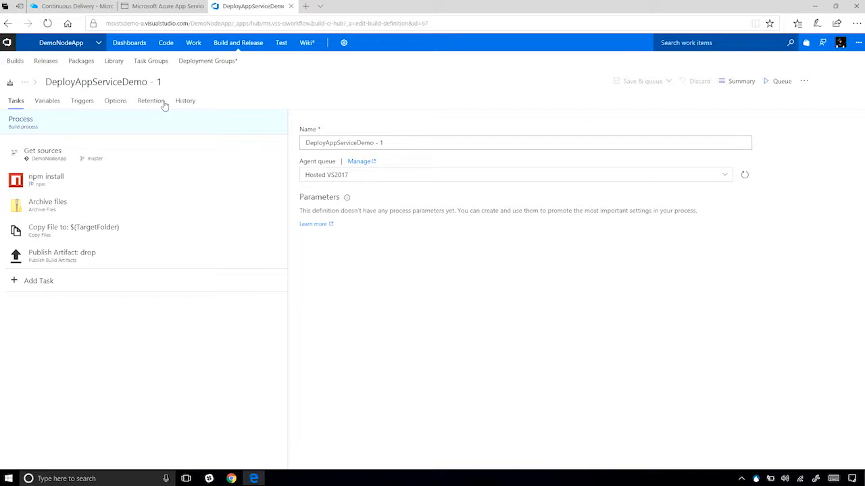
{"action": "left_click", "coordinate": [49, 290]}
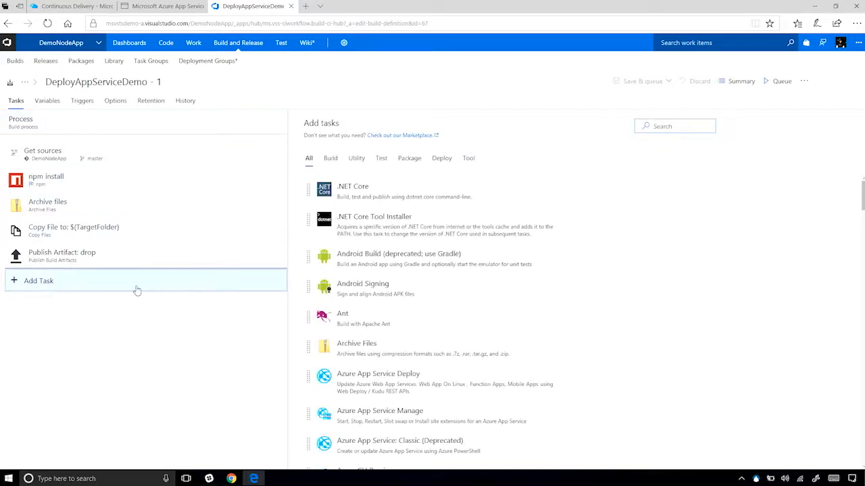
{"action": "scroll", "coordinate": [512, 324], "scroll_direction": "down", "scroll_amount": 15}
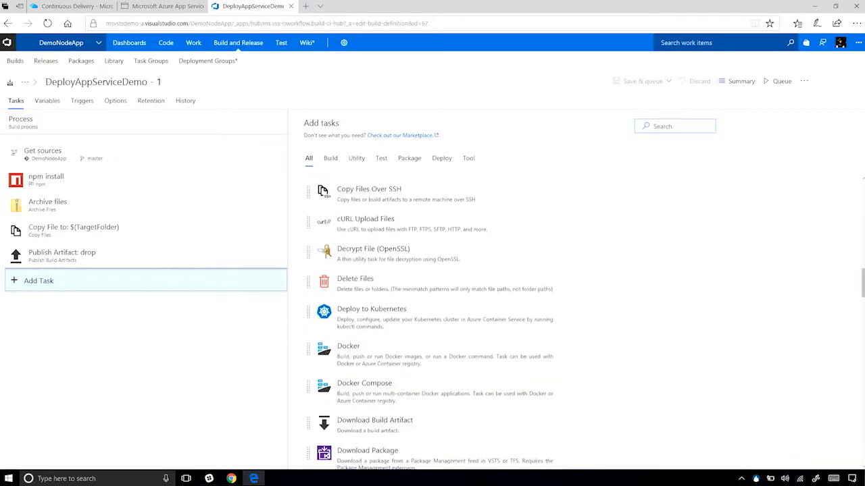
{"action": "scroll", "coordinate": [512, 324], "scroll_direction": "down", "scroll_amount": 6}
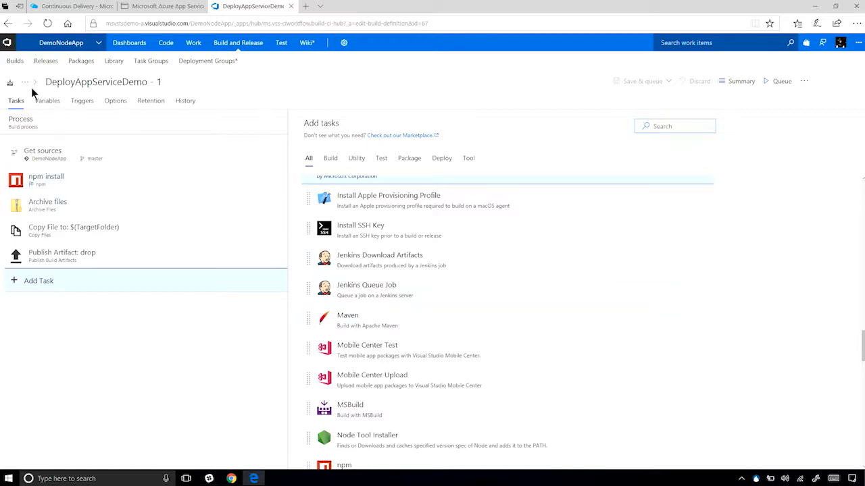
{"action": "left_click", "coordinate": [9, 24]}
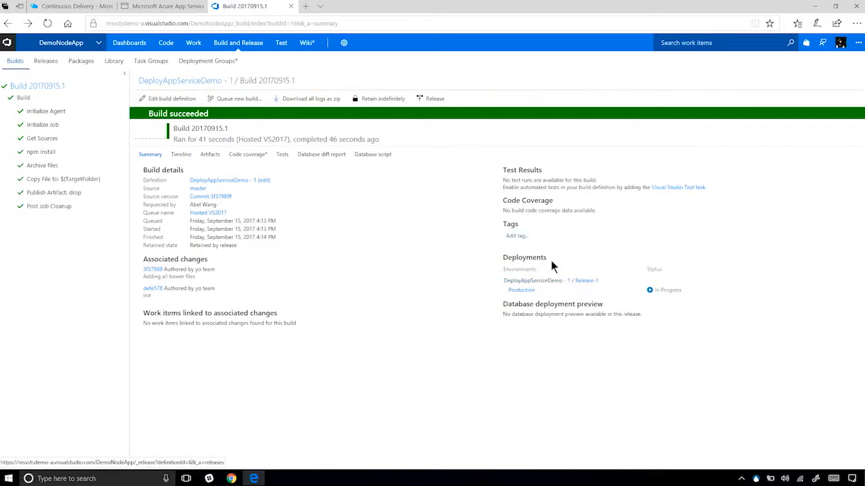
Open Release-1 from the build's deployments and inspect the release definition's pipeline and Production environment tasks.
{"action": "left_click", "coordinate": [586, 281]}
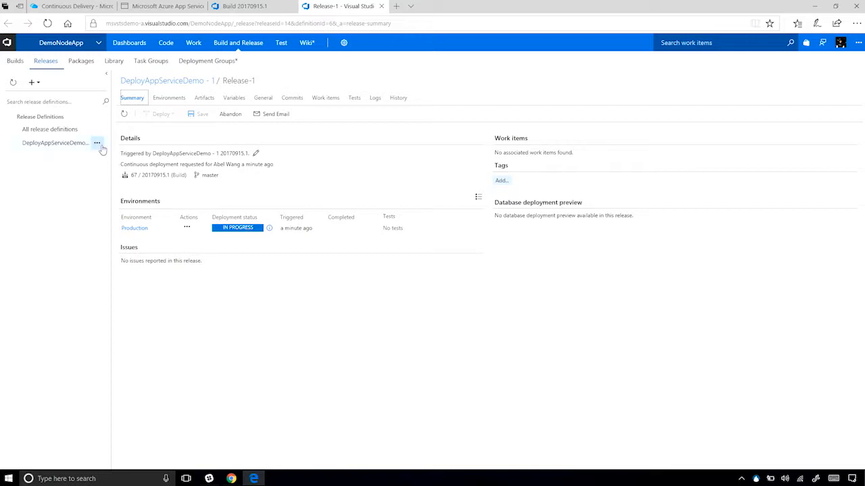
{"action": "left_click", "coordinate": [98, 143]}
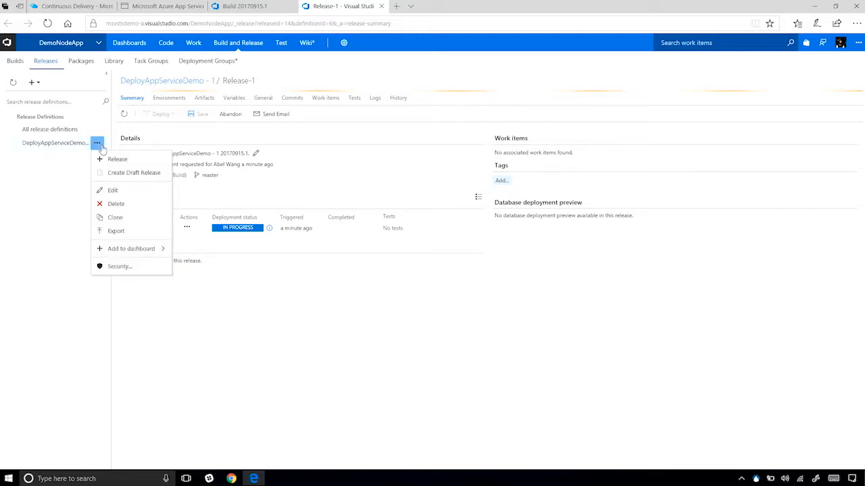
{"action": "left_click", "coordinate": [123, 191]}
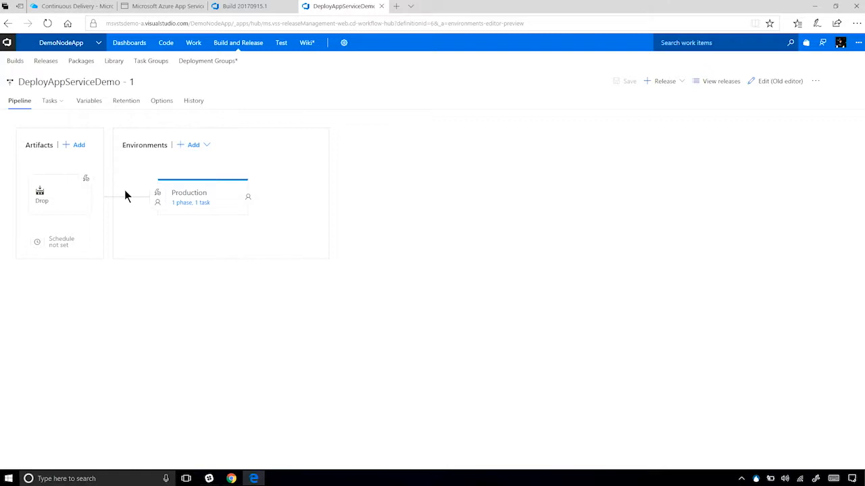
{"action": "left_click", "coordinate": [207, 204]}
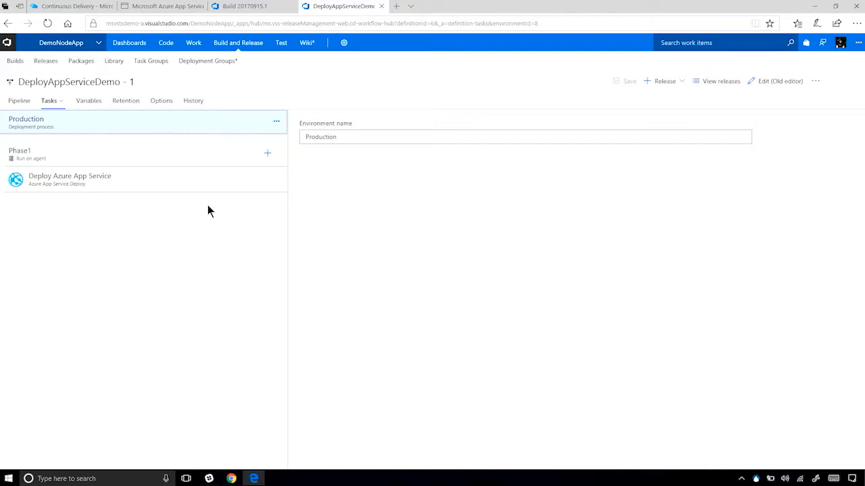
Reload the app's live site to check the deployed Node.js application.
{"action": "left_click", "coordinate": [144, 8]}
{"action": "left_click", "coordinate": [46, 24]}
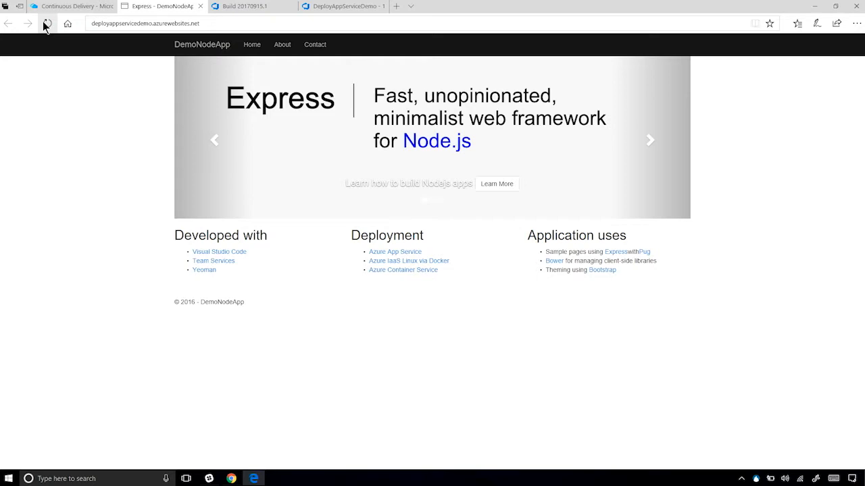